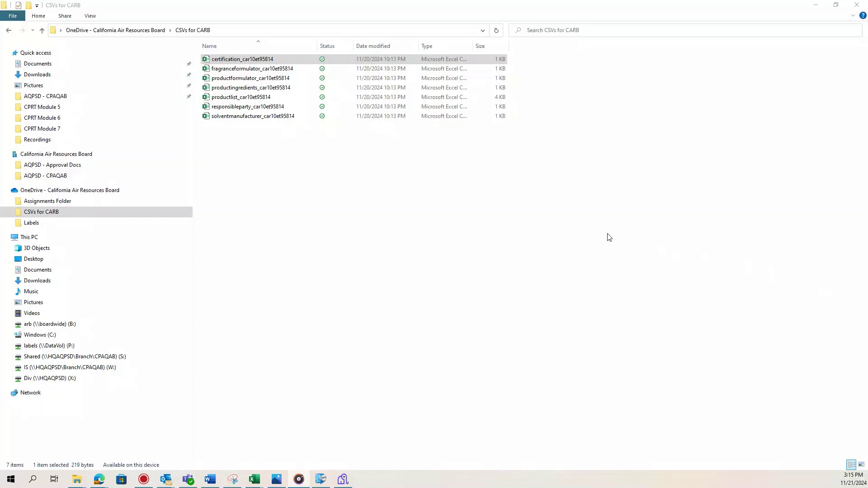
Step: Select all seven survey CSV files, then clear the selection again
{"action": "left_click", "coordinate": [289, 146]}
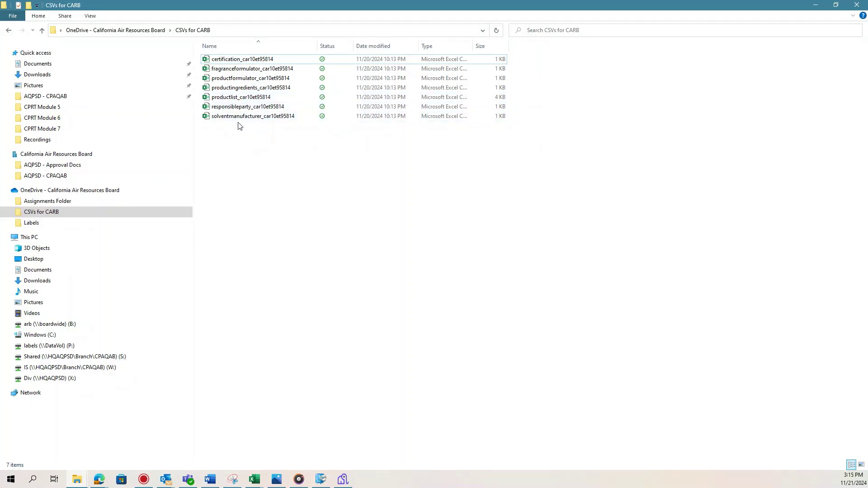
{"action": "left_click", "coordinate": [241, 107]}
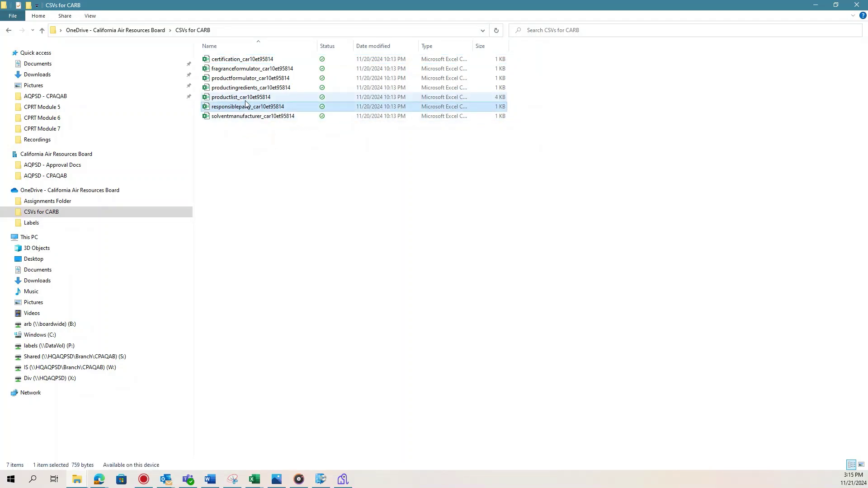
{"action": "left_click", "coordinate": [246, 98]}
{"action": "left_click", "coordinate": [247, 88], "text": "ctrl"}
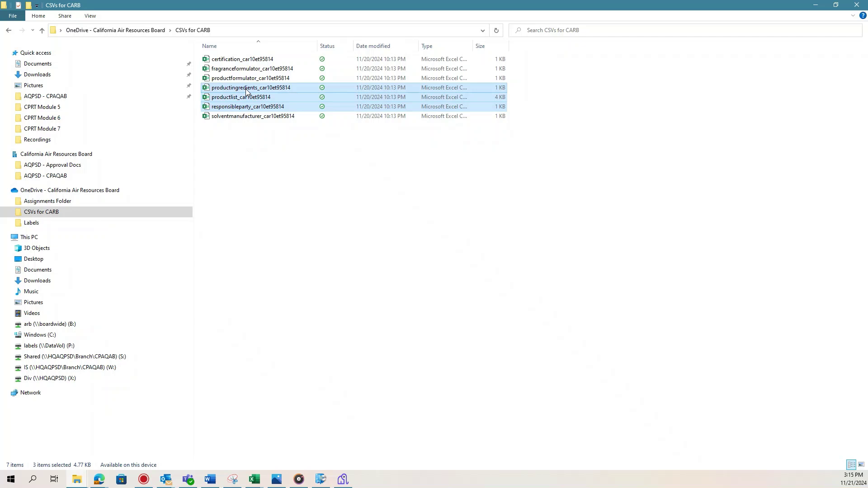
{"action": "left_click", "coordinate": [246, 78], "text": "ctrl"}
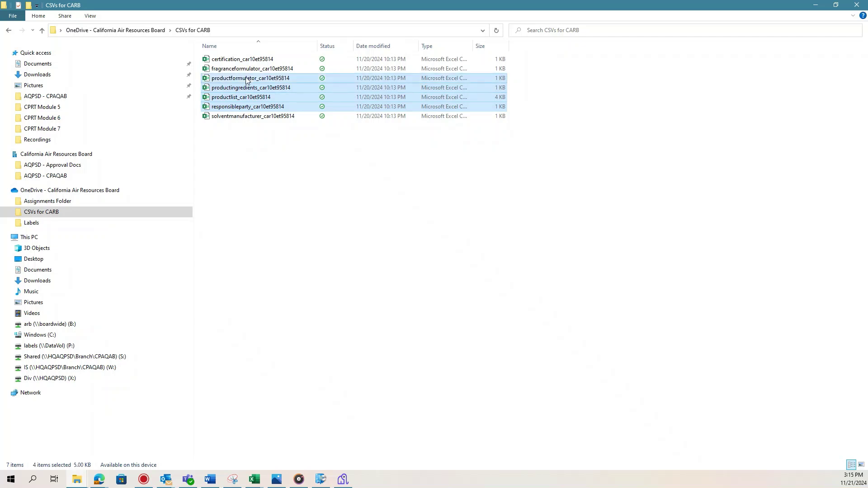
{"action": "left_click", "coordinate": [248, 68], "text": "ctrl"}
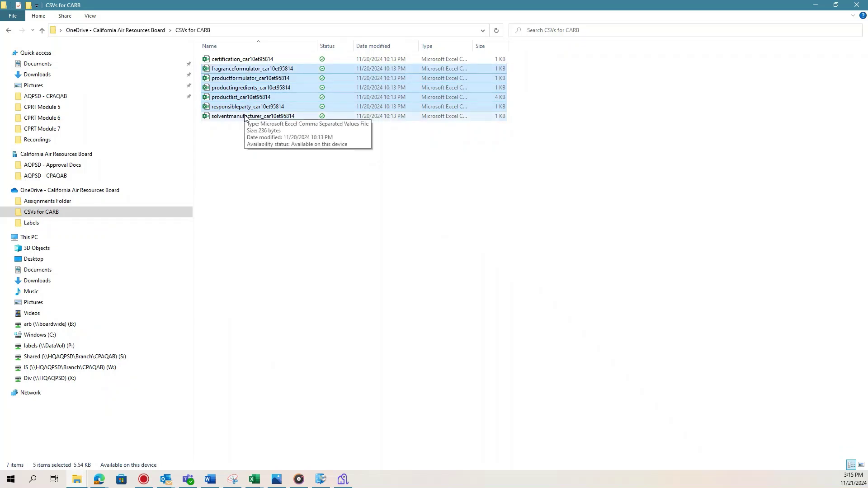
{"action": "left_click", "coordinate": [246, 116], "text": "ctrl"}
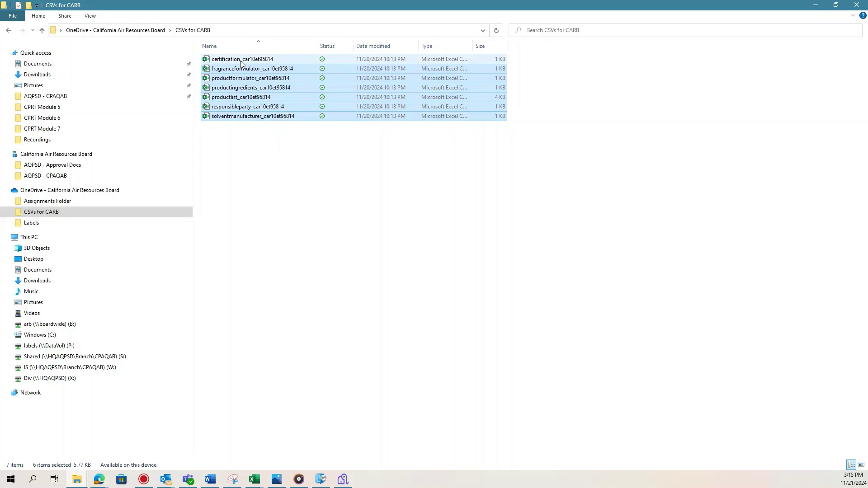
{"action": "left_click", "coordinate": [241, 59], "text": "ctrl"}
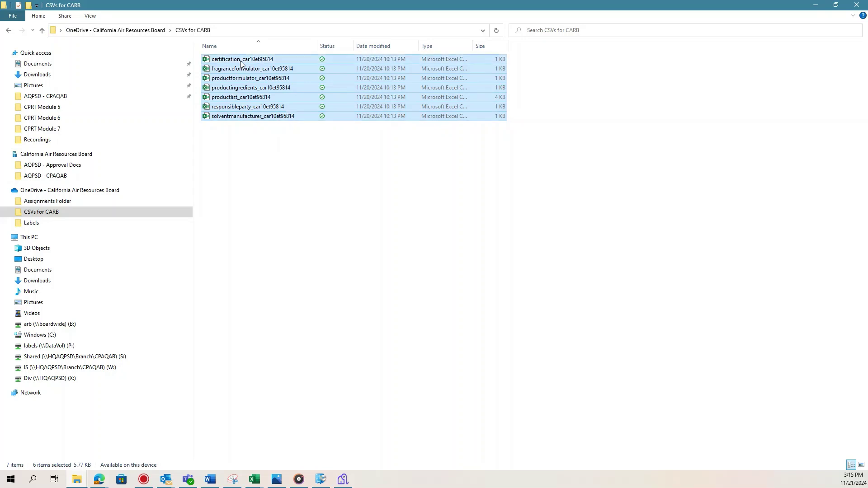
{"action": "left_click", "coordinate": [283, 159]}
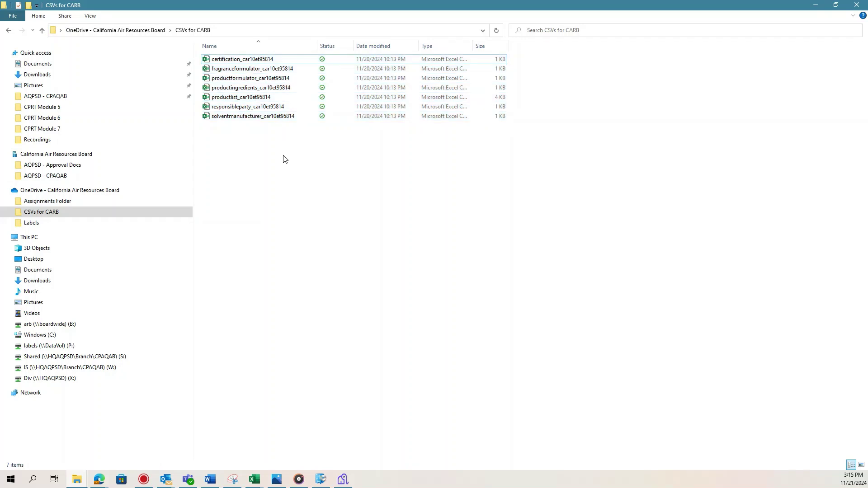
Step: Open fragranceformulator CSV in Excel, enter Smells Good Inc in A5, and move on to B5
{"action": "left_click", "coordinate": [254, 70]}
{"action": "double_click", "coordinate": [256, 70]}
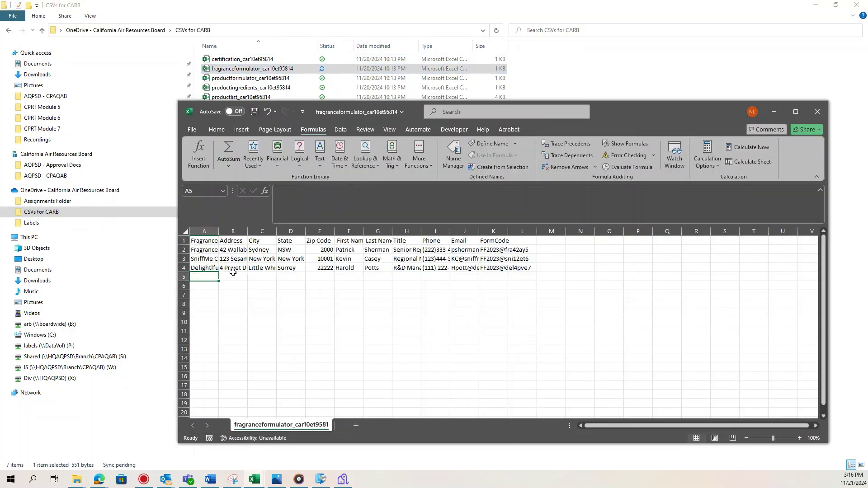
{"action": "type", "text": "Smells G"}
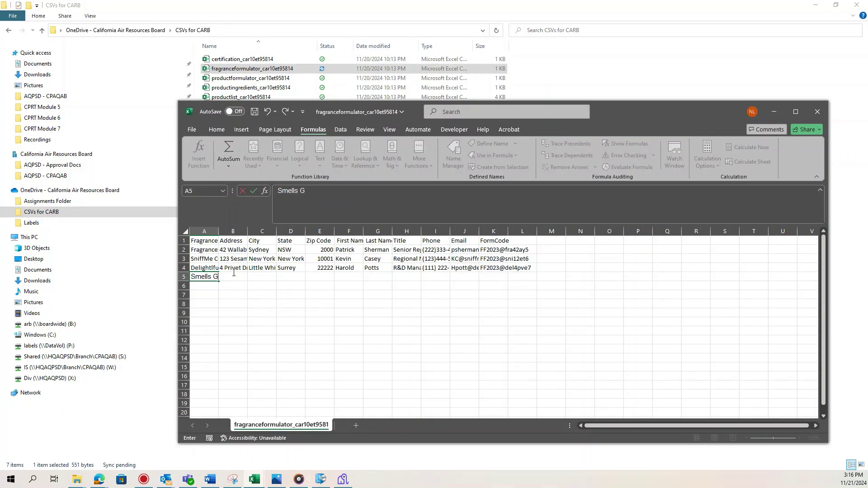
{"action": "type", "text": "ooo"}
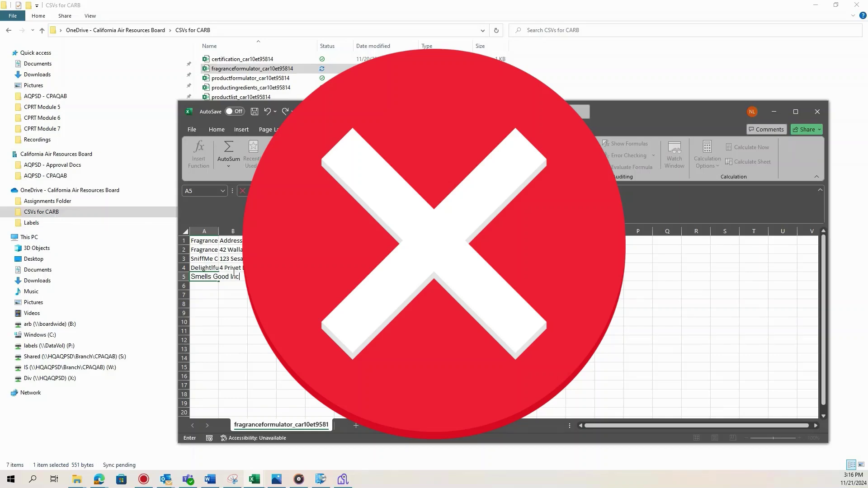
{"action": "key", "text": "Tab"}
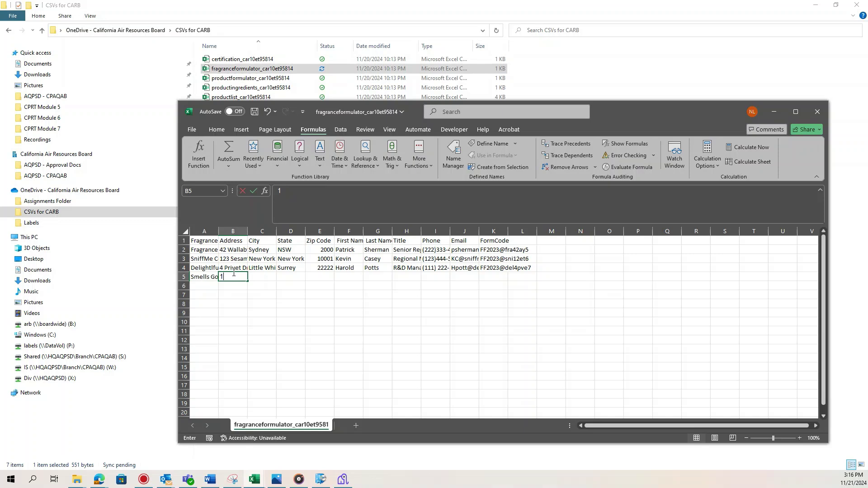
{"action": "type", "text": "123"}
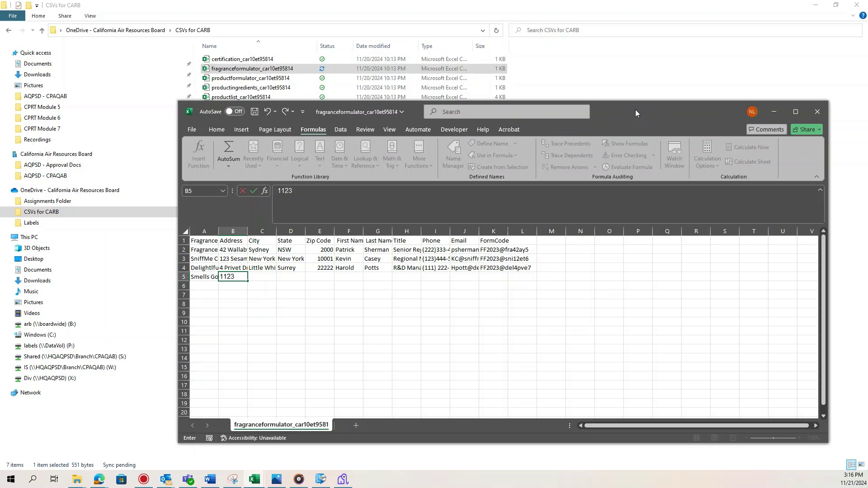
{"action": "left_click_drag", "start_coordinate": [636, 110], "coordinate": [867, 110]}
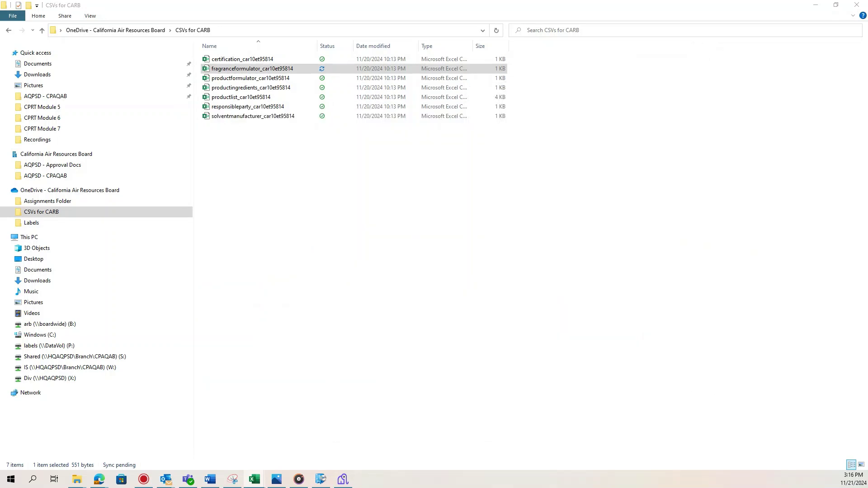
Step: Select the SCC, MM Hand and handsanitizer label PDFs in the Labels folder
{"action": "left_click", "coordinate": [31, 223]}
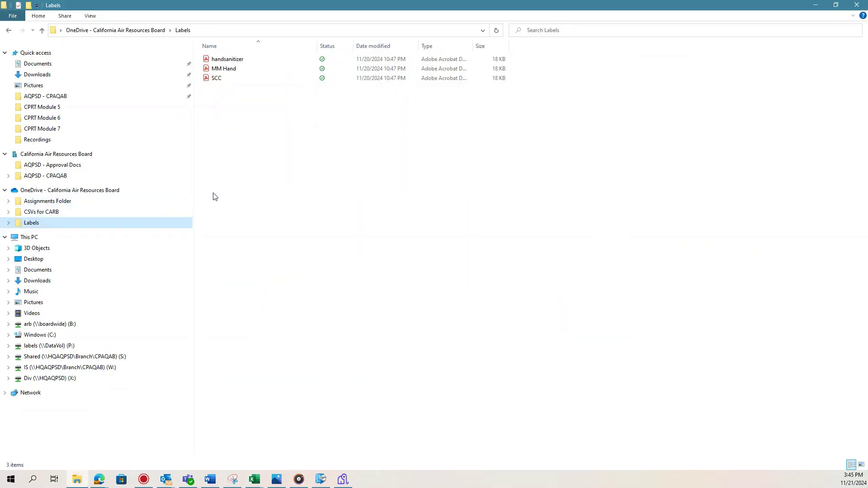
{"action": "left_click", "coordinate": [217, 78]}
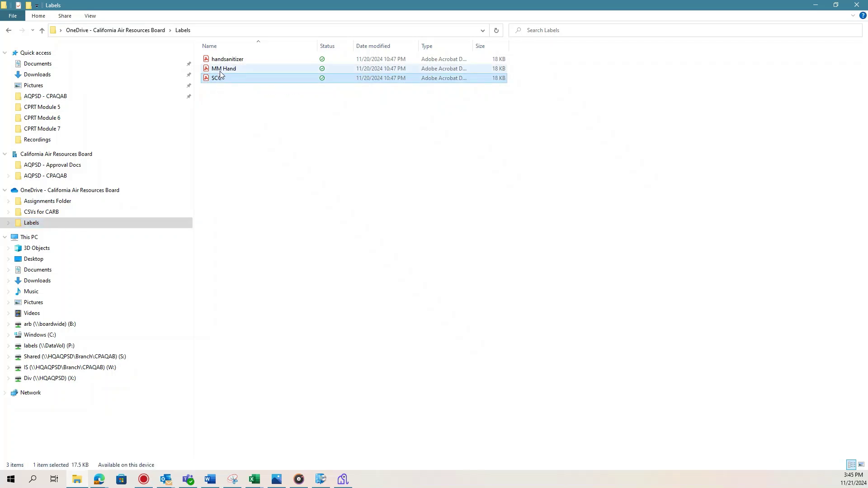
{"action": "left_click", "coordinate": [220, 68]}
{"action": "left_click", "coordinate": [227, 59]}
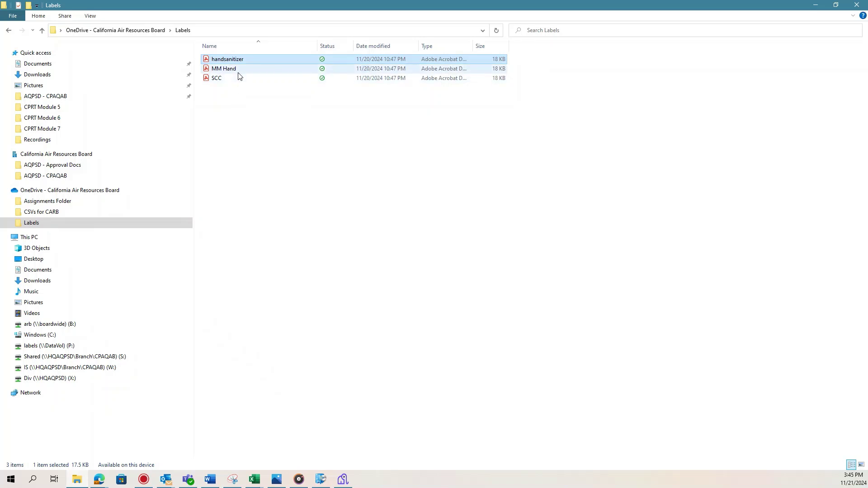
{"action": "left_click", "coordinate": [224, 68], "text": "ctrl"}
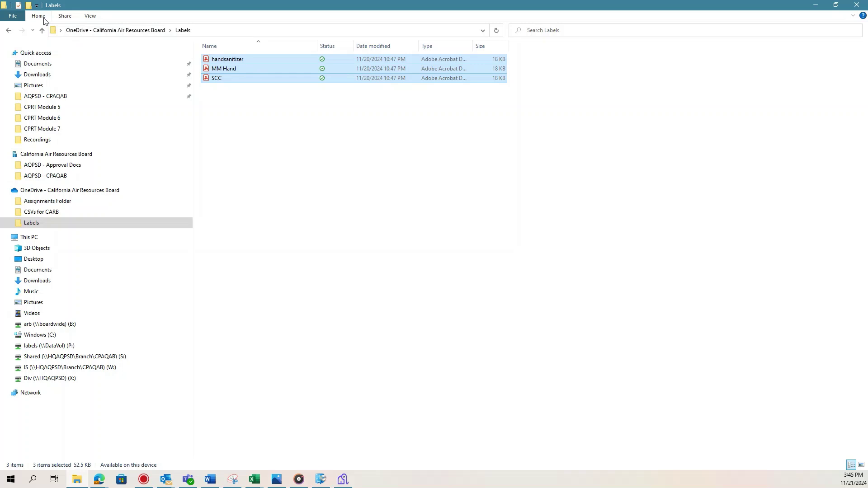
Step: Zip the three label PDFs into an archive named Labels for CARB
{"action": "left_click", "coordinate": [64, 16]}
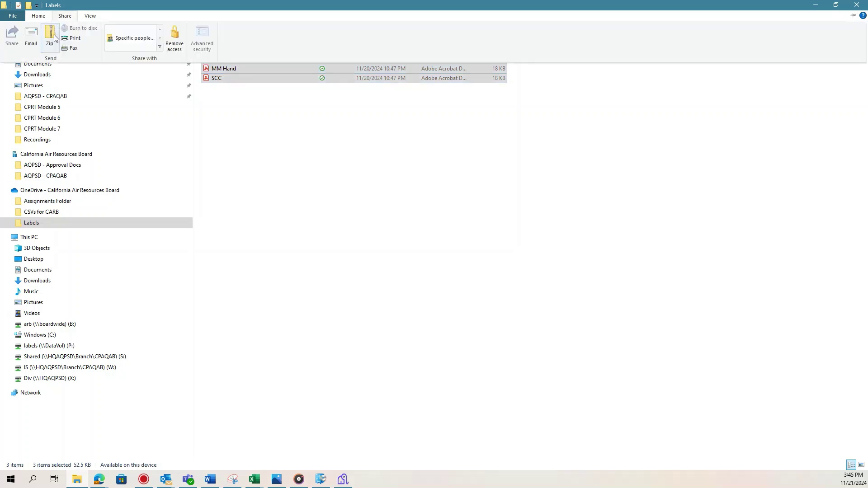
{"action": "left_click", "coordinate": [54, 36]}
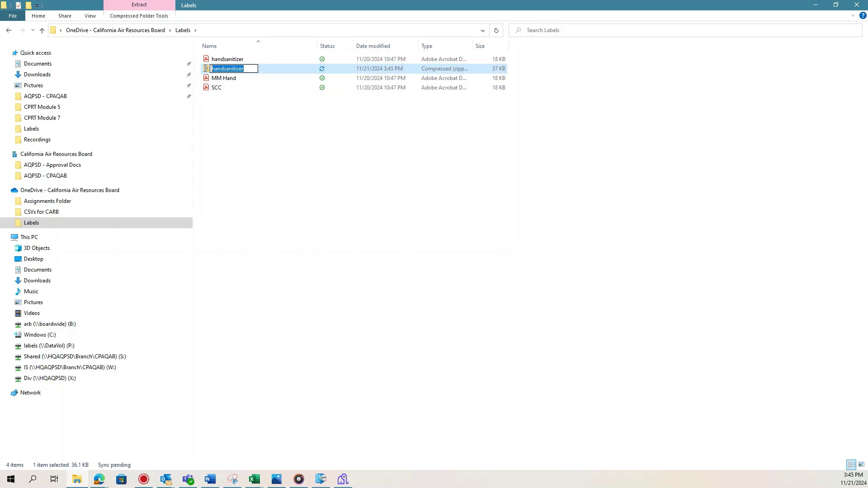
{"action": "type", "text": "Labels for CARB"}
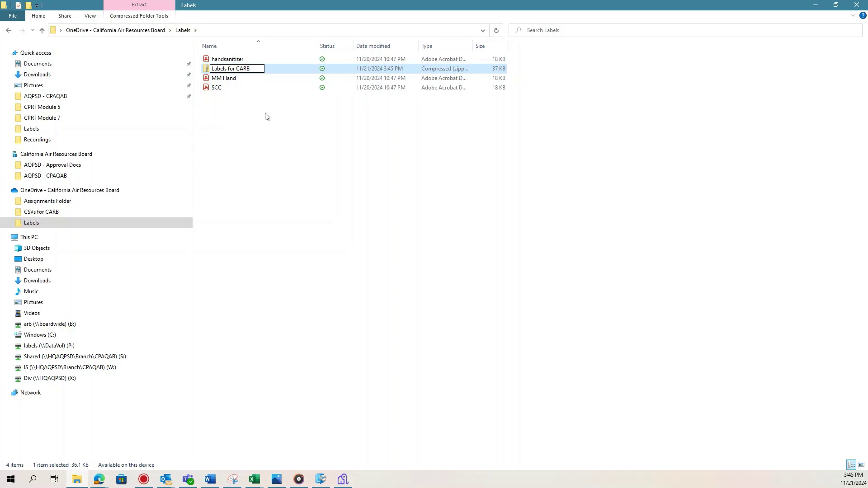
{"action": "left_click", "coordinate": [266, 116]}
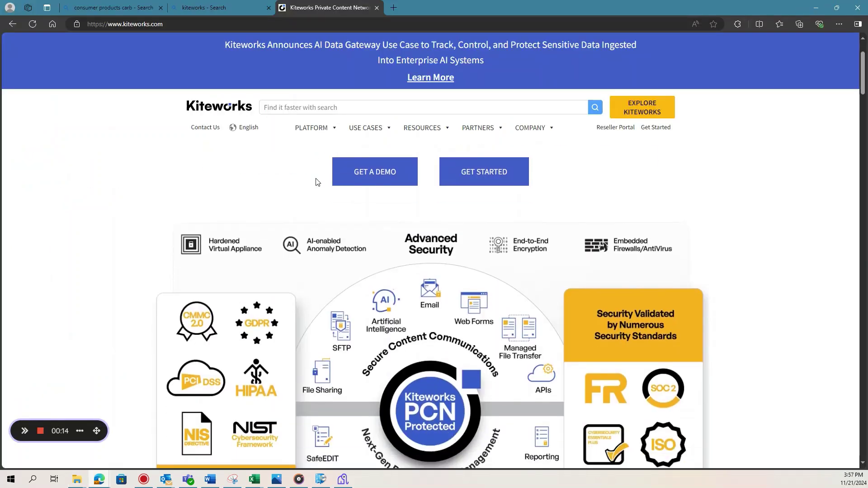
{"action": "scroll", "coordinate": [315, 181], "scroll_direction": "down", "scroll_amount": 2}
{"action": "scroll", "coordinate": [315, 182], "scroll_direction": "down", "scroll_amount": 1}
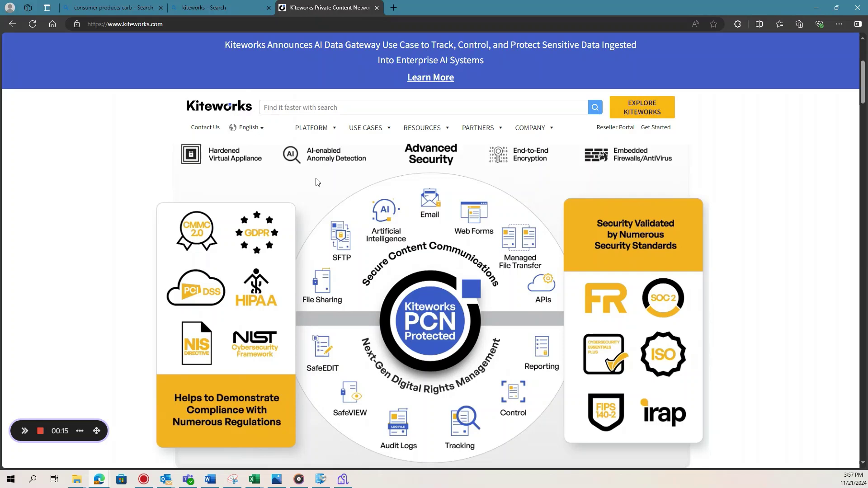
{"action": "scroll", "coordinate": [315, 182], "scroll_direction": "down", "scroll_amount": 1}
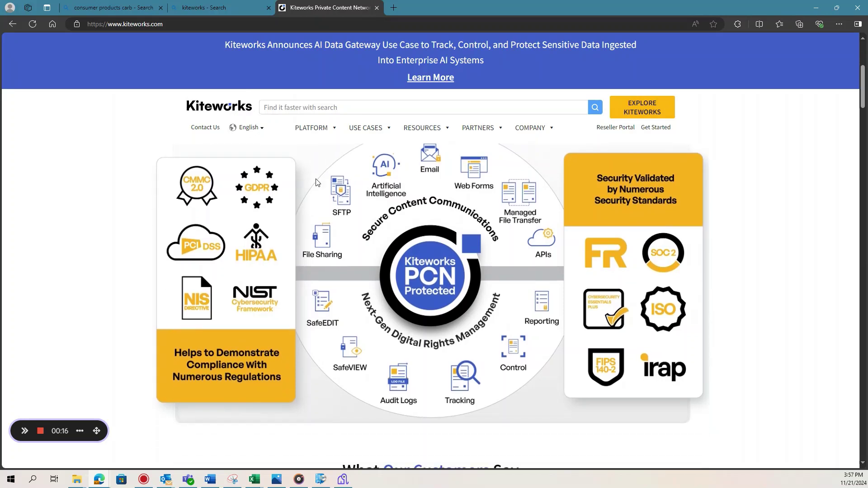
{"action": "scroll", "coordinate": [316, 182], "scroll_direction": "down", "scroll_amount": 2}
{"action": "scroll", "coordinate": [315, 183], "scroll_direction": "down", "scroll_amount": 2}
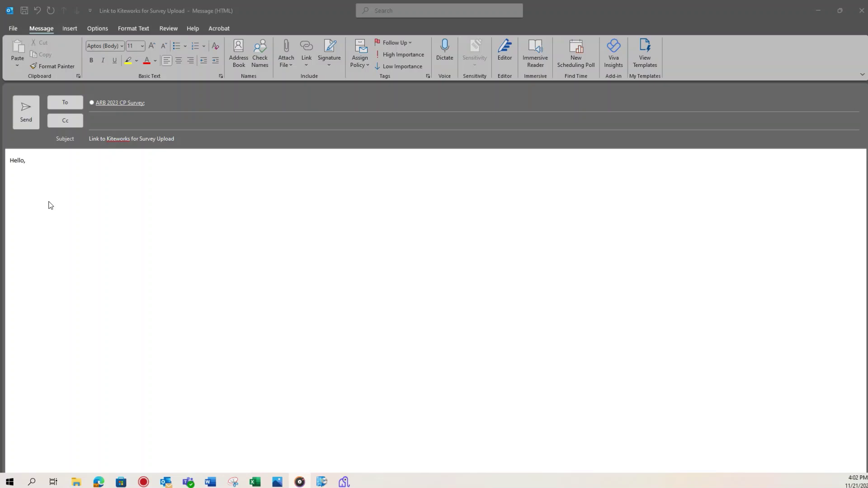
Step: Complete the Kiteworks upload-link request and add 'Thanks,' and a name on separate lines
{"action": "left_click", "coordinate": [26, 175]}
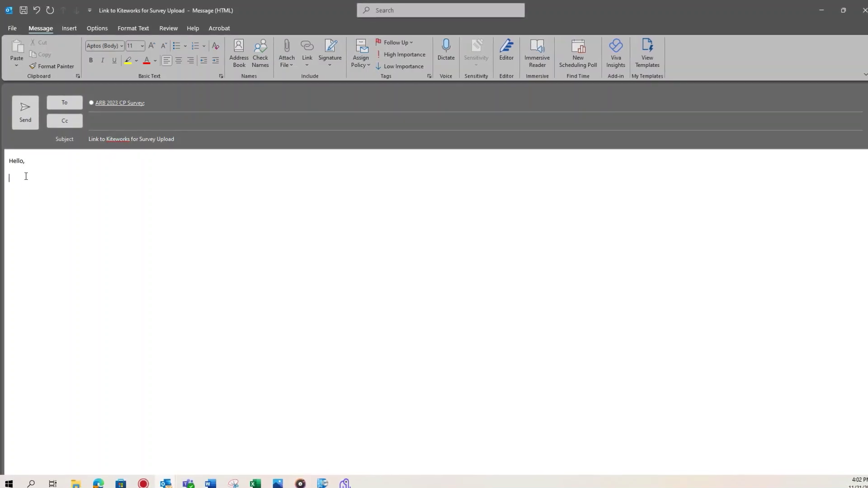
{"action": "type", "text": "I need "}
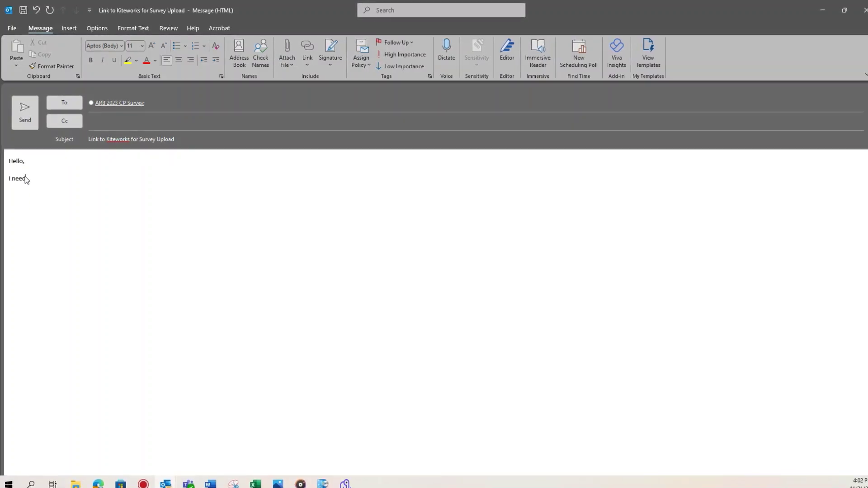
{"action": "type", "text": "a link to upload"}
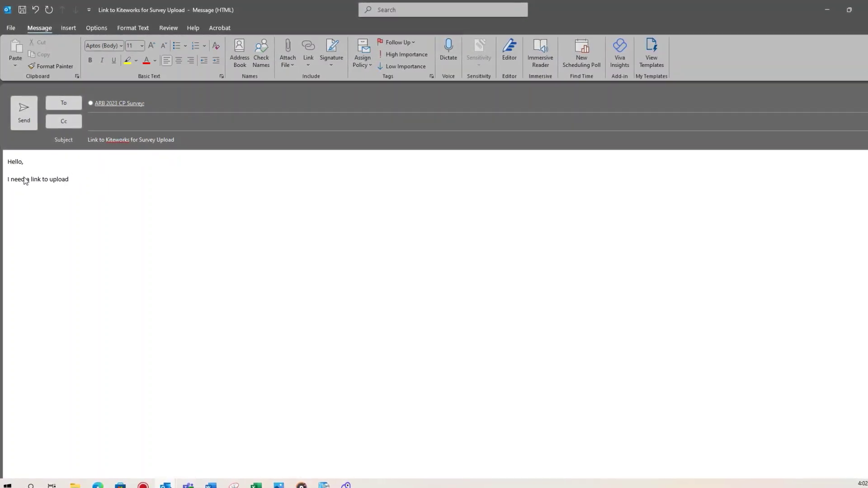
{"action": "type", "text": " my Survey to Ki"}
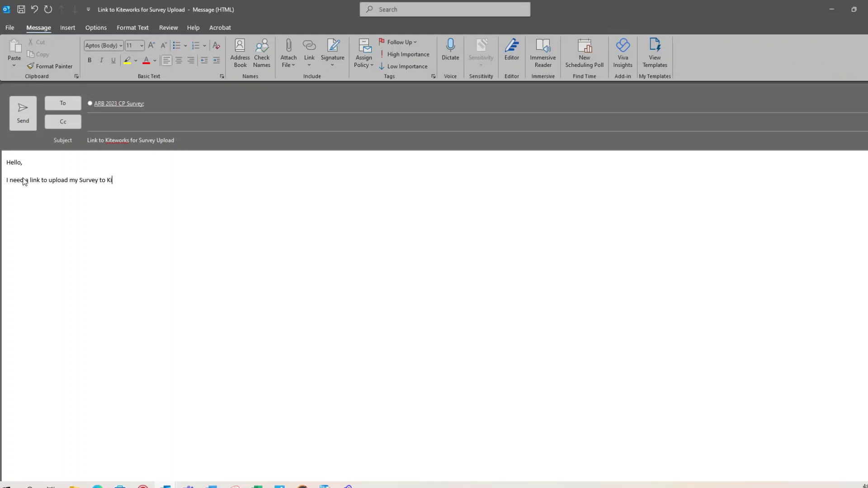
{"action": "type", "text": "teworks."}
{"action": "key", "text": "Return"}
{"action": "key", "text": "Return"}
{"action": "type", "text": "Thanks,"}
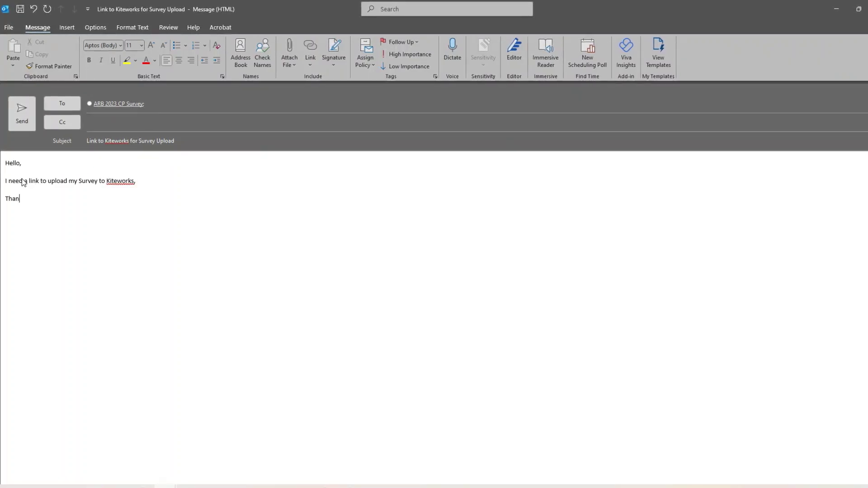
{"action": "key", "text": "Return"}
{"action": "key", "text": "Return"}
{"action": "type", "text": "John Smi"}
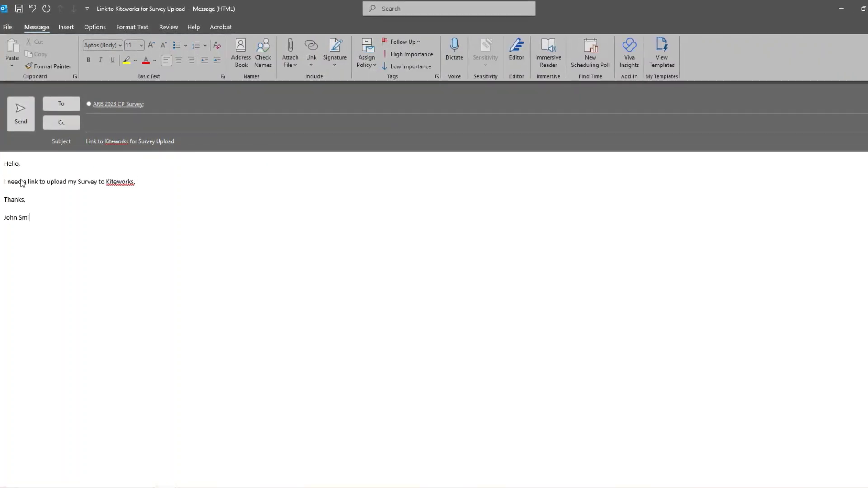
{"action": "type", "text": "th"}
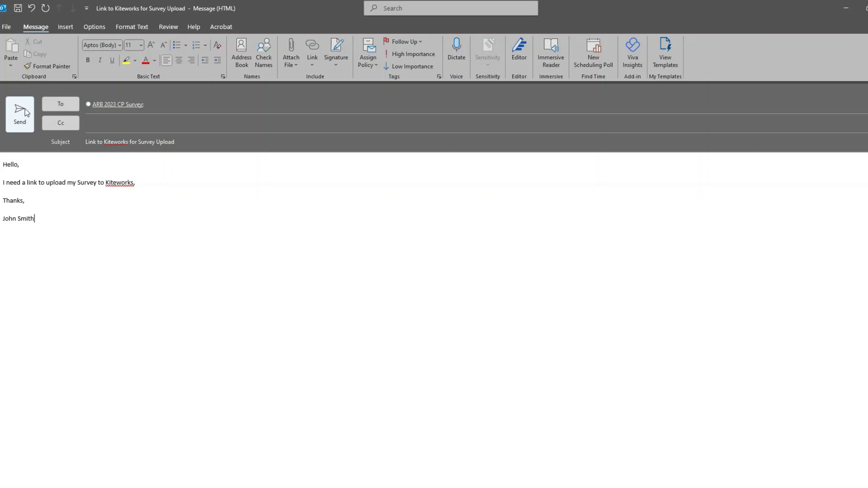
{"action": "type", "text": "ARB"}
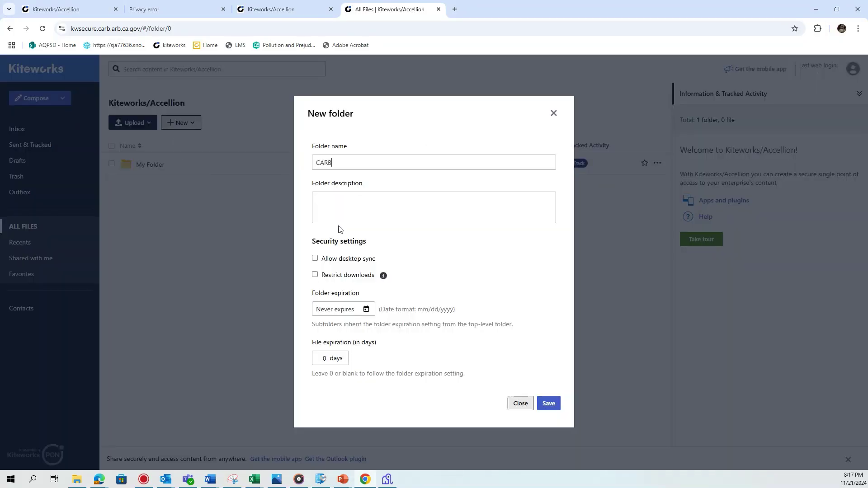
Step: Create the CARB folder and start its file request with a corrected recipient and upload message
{"action": "left_click", "coordinate": [549, 403]}
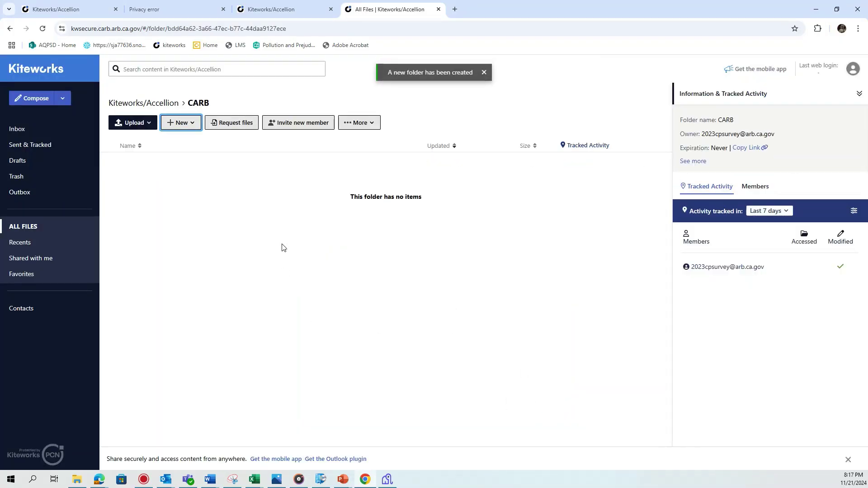
{"action": "left_click", "coordinate": [235, 122]}
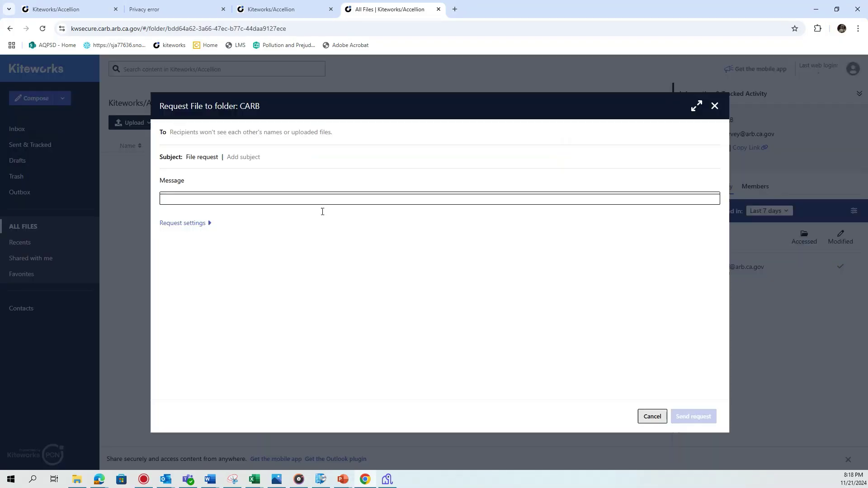
{"action": "left_click", "coordinate": [188, 133]}
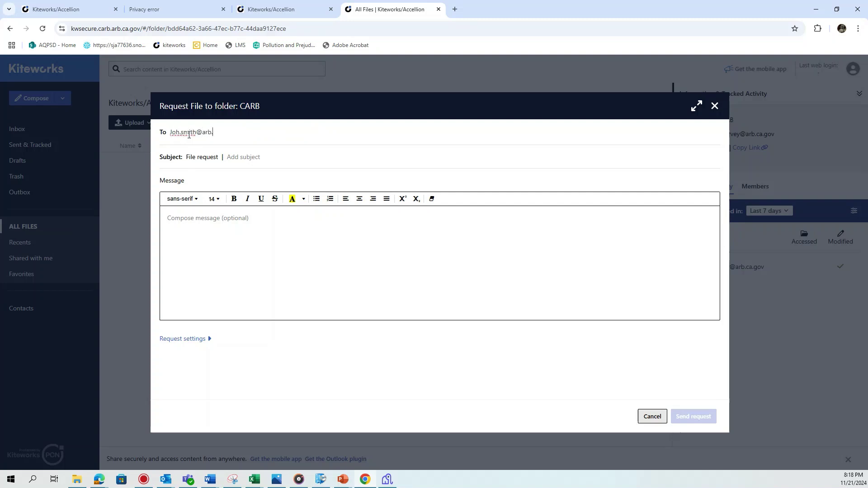
{"action": "type", "text": "ca.gov"}
{"action": "left_click", "coordinate": [178, 133]}
{"action": "type", "text": "n"}
{"action": "left_click", "coordinate": [287, 176]}
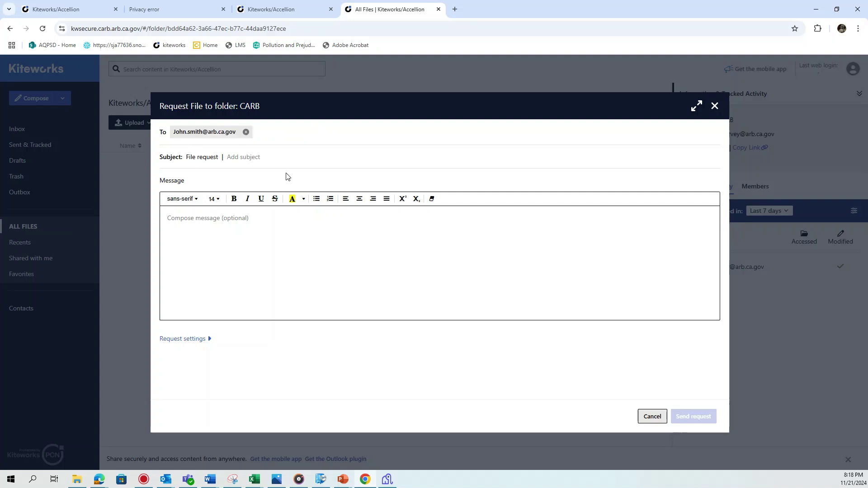
{"action": "type", "text": "Upload"}
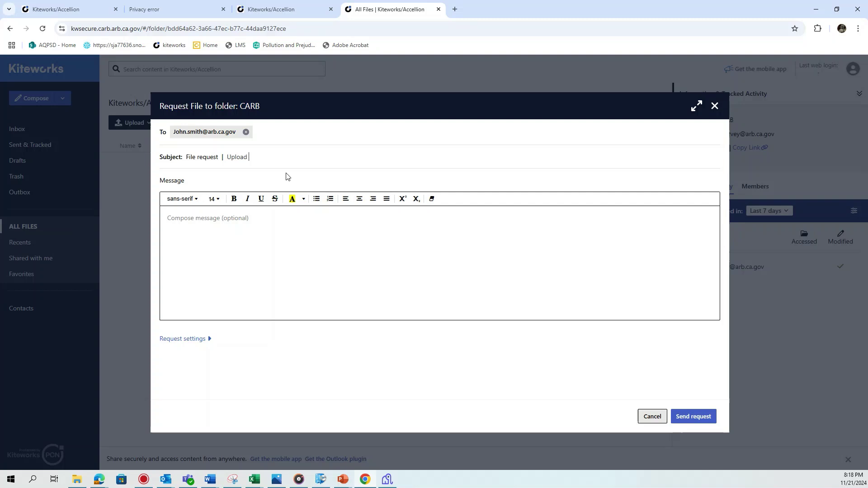
{"action": "type", "text": "Files here"}
{"action": "left_click", "coordinate": [223, 218]}
{"action": "type", "text": "Please use this link to upload uy"}
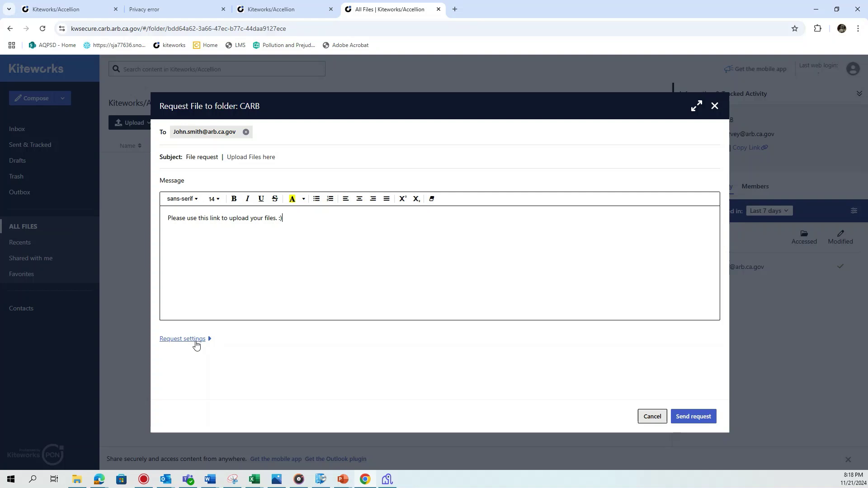
Step: Check the request's link expiry date in Request settings
{"action": "left_click", "coordinate": [183, 339]}
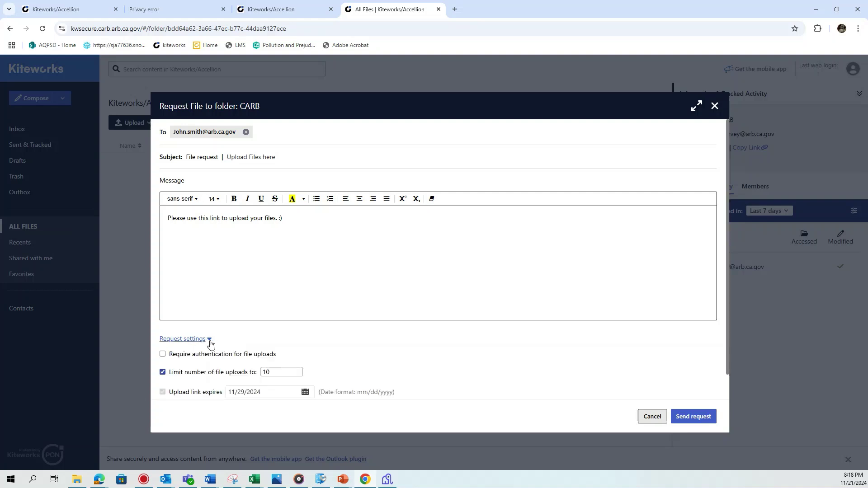
{"action": "left_click", "coordinate": [305, 392]}
{"action": "left_click", "coordinate": [360, 233]}
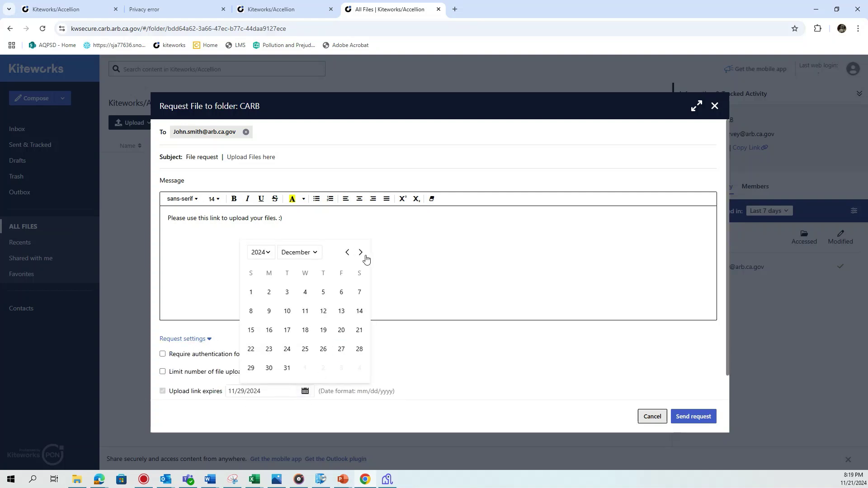
{"action": "left_click", "coordinate": [580, 388]}
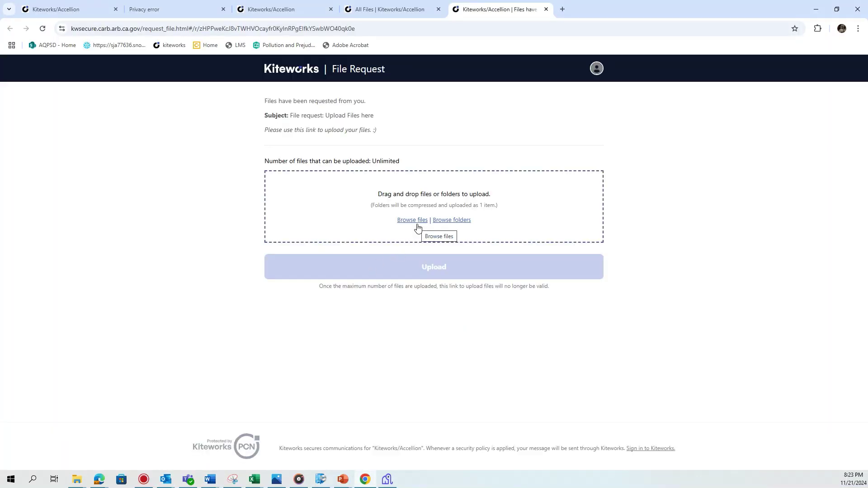
Step: Add all seven survey CSVs from the CSVs for CARB folder to the upload
{"action": "left_click", "coordinate": [412, 221]}
{"action": "scroll", "coordinate": [40, 136], "scroll_direction": "down", "scroll_amount": 3}
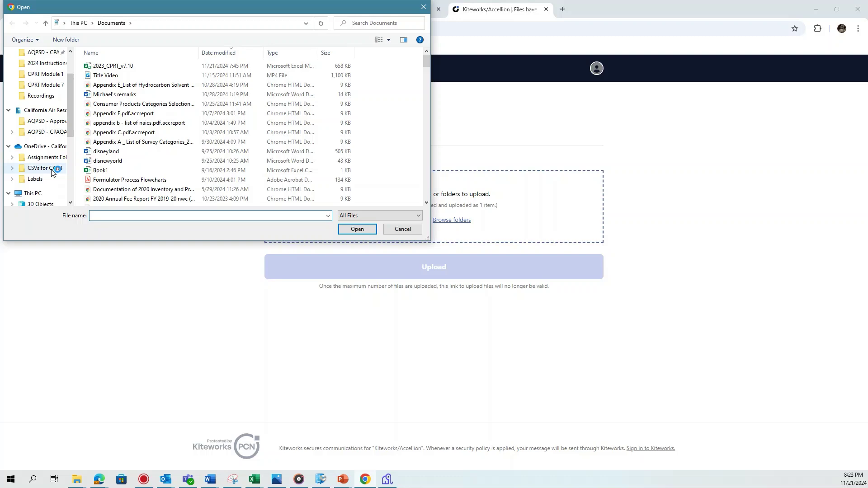
{"action": "left_click", "coordinate": [45, 168]}
{"action": "left_click", "coordinate": [121, 67]}
{"action": "left_click", "coordinate": [124, 123], "text": "shift"}
{"action": "left_click", "coordinate": [357, 229]}
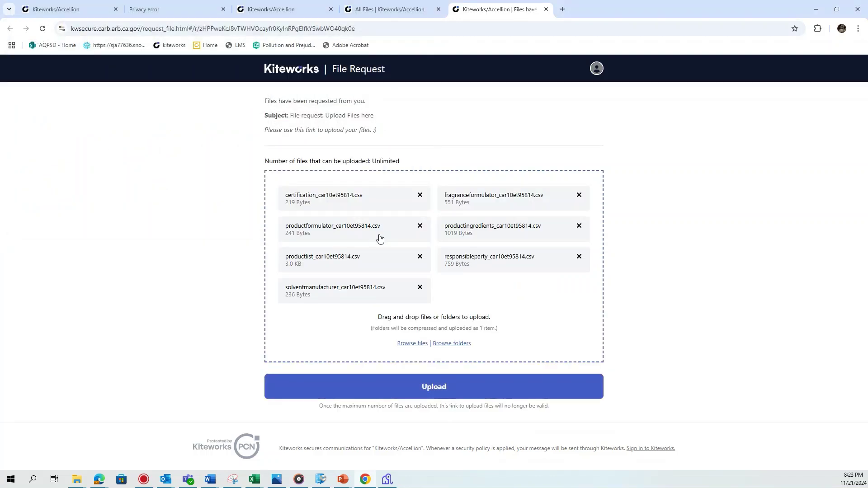
Step: Add Labels for CARB.zip from the Labels folder and start uploading all eight files
{"action": "left_click", "coordinate": [413, 344]}
{"action": "scroll", "coordinate": [41, 136], "scroll_direction": "down", "scroll_amount": 3}
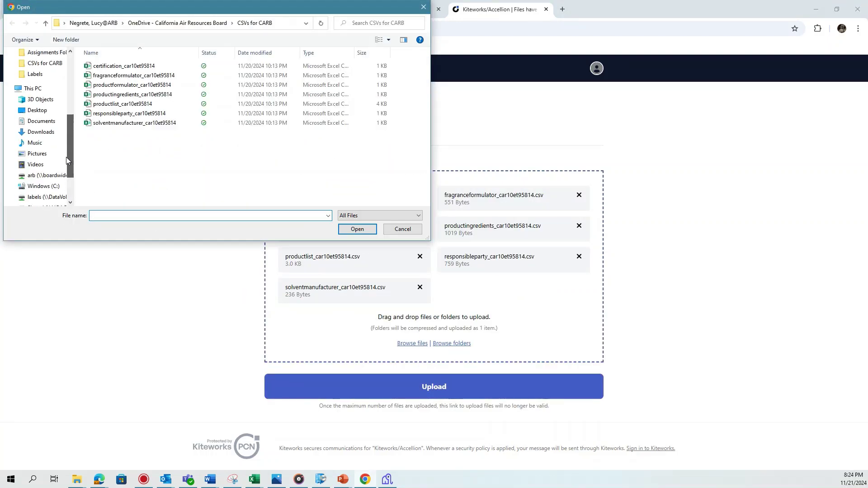
{"action": "left_click", "coordinate": [35, 100]}
{"action": "left_click", "coordinate": [123, 75]}
{"action": "right_click", "coordinate": [122, 76]}
{"action": "left_click", "coordinate": [142, 85]}
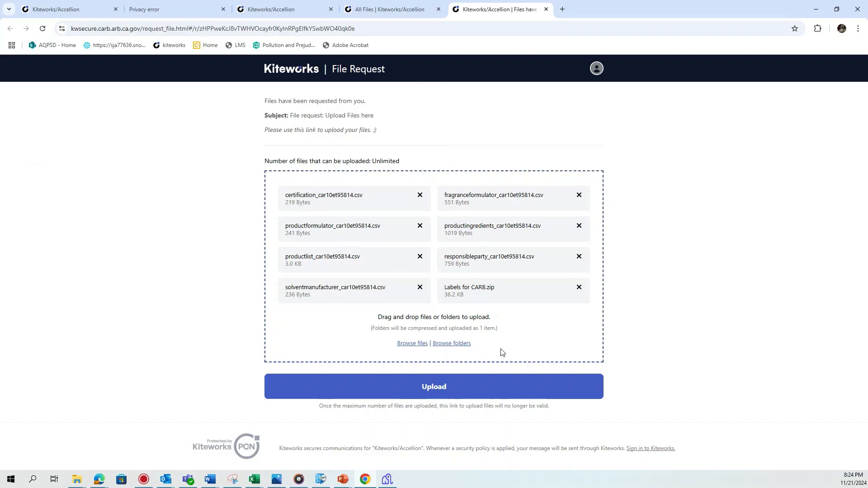
{"action": "left_click", "coordinate": [463, 387]}
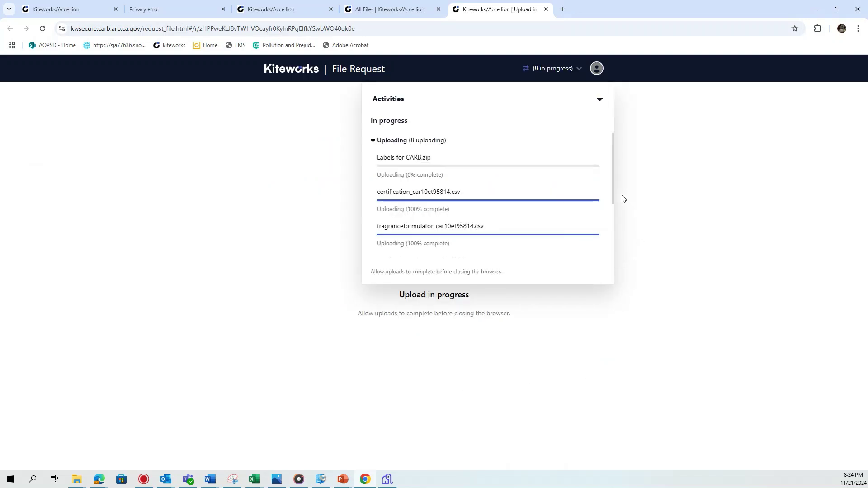
{"action": "scroll", "coordinate": [591, 224], "scroll_direction": "down", "scroll_amount": 3}
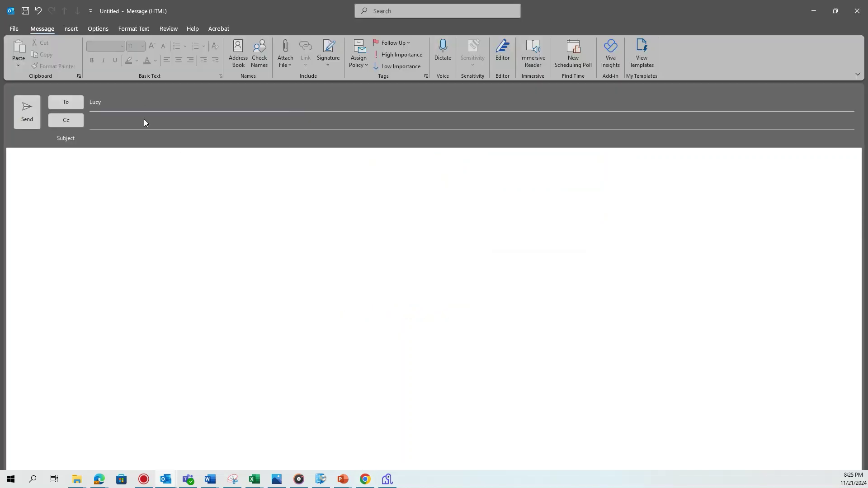
{"action": "type", "text": "cpSurvey"}
Step: Cc ARB 2023 CP Survey and write the greeting, upload confirmation, thank-you and signature
{"action": "key", "text": "Tab"}
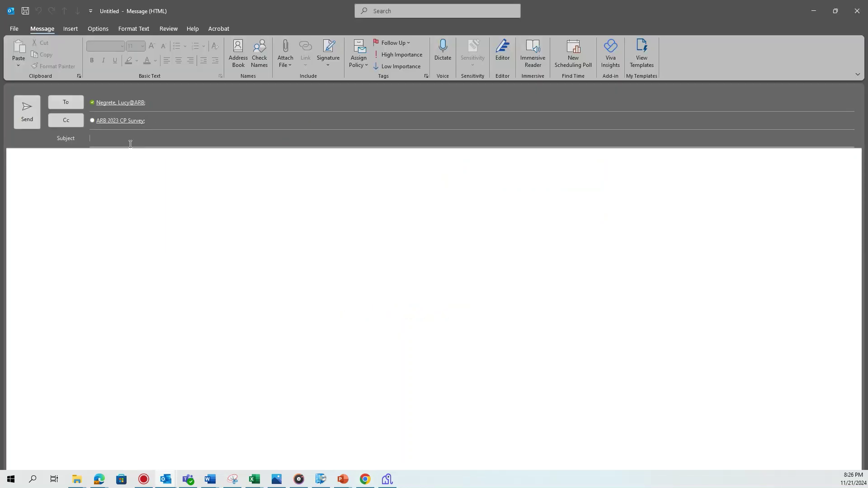
{"action": "type", "text": "CPRT"}
{"action": "left_click", "coordinate": [110, 167]}
{"action": "type", "text": "Hi Lucy,"}
{"action": "key", "text": "Return"}
{"action": "key", "text": "Return"}
{"action": "type", "text": "I"}
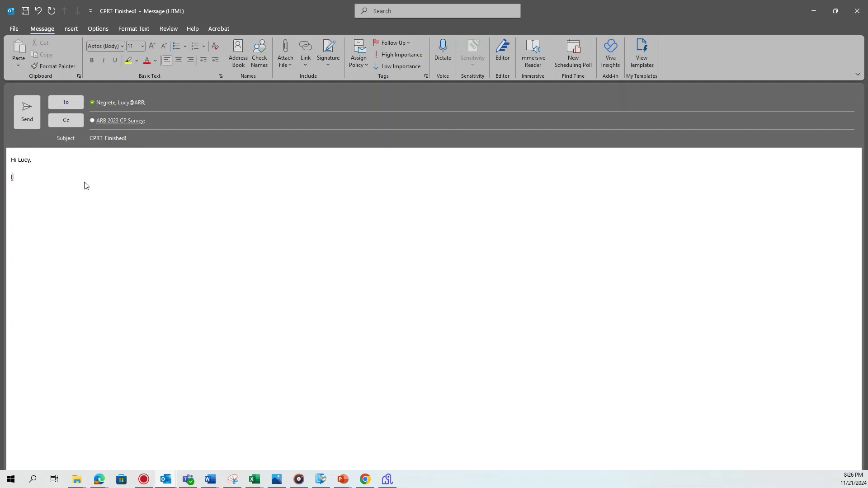
{"action": "type", "text": "'ve uploaded my completed"}
{"action": "type", "text": " CSVs and labels to Kiteworks"}
{"action": "type", "text": "."}
{"action": "key", "text": "Return"}
{"action": "key", "text": "Return"}
{"action": "type", "text": "Thanks!"}
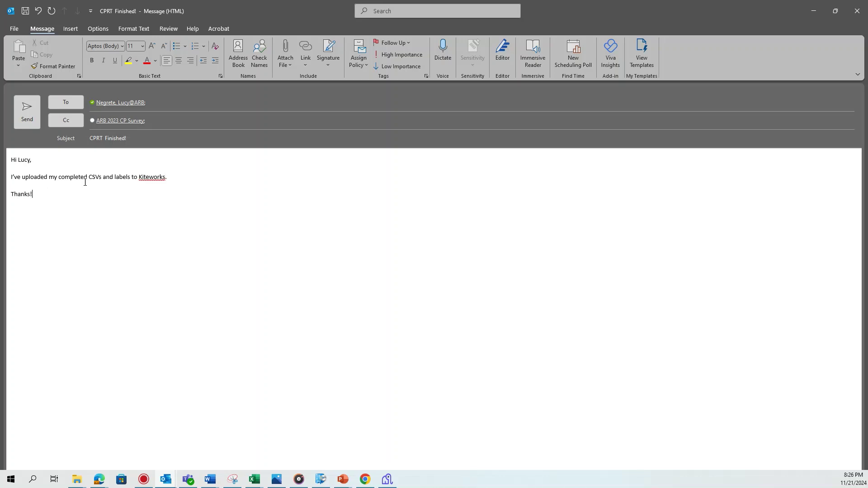
{"action": "key", "text": "Return"}
{"action": "key", "text": "Return"}
{"action": "type", "text": "John Smith"}
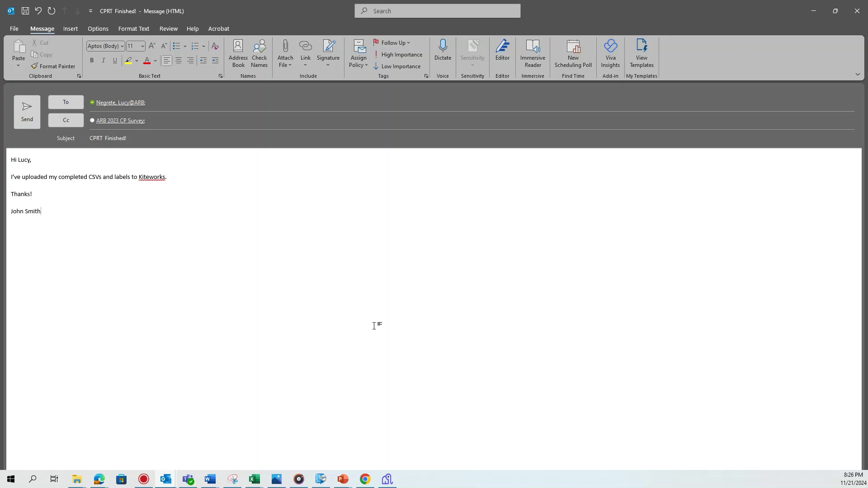